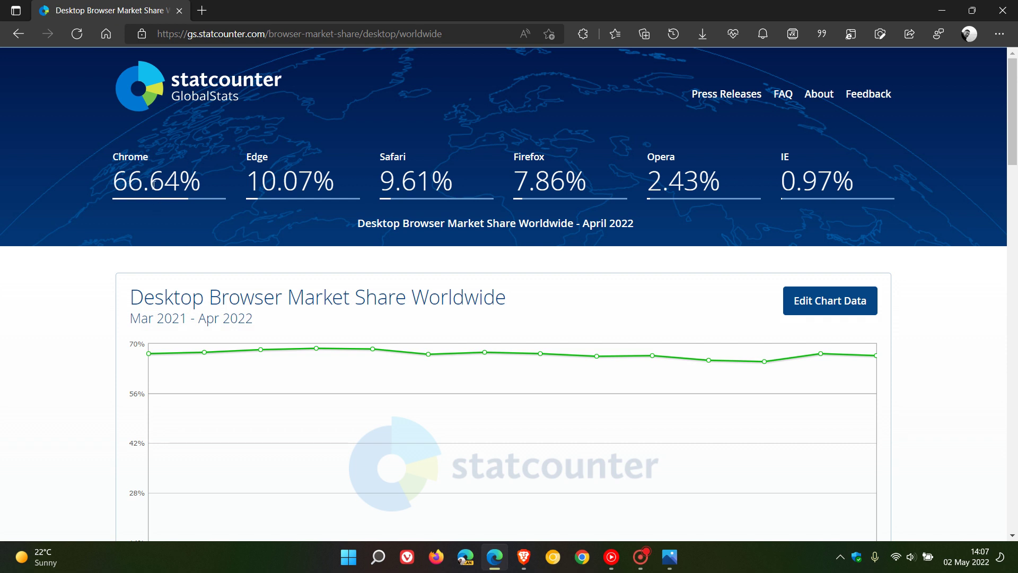
- View the saved chart image 1.png full screen in Photos, then exit full screen
left_click(669, 557)
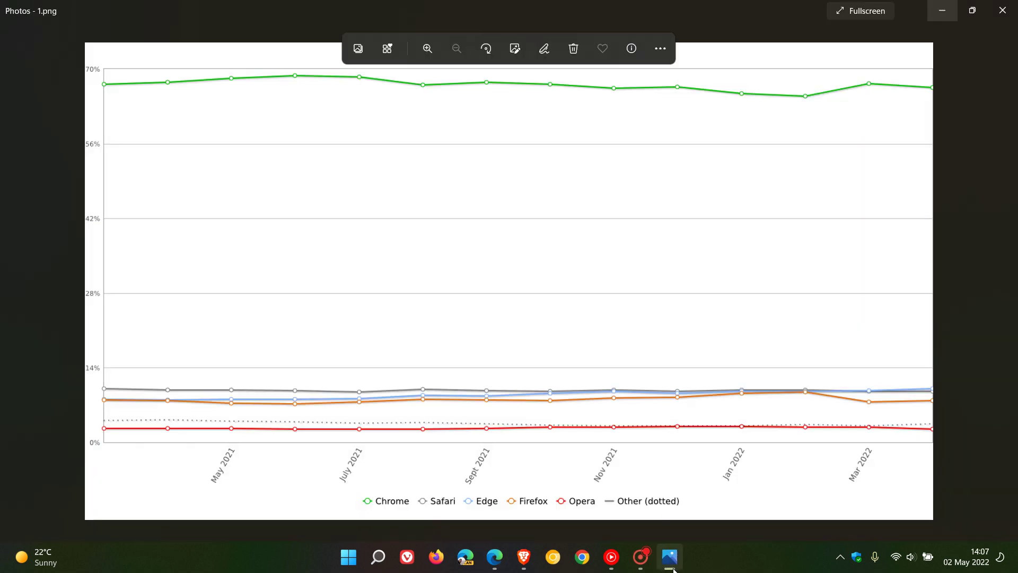
left_click(866, 13)
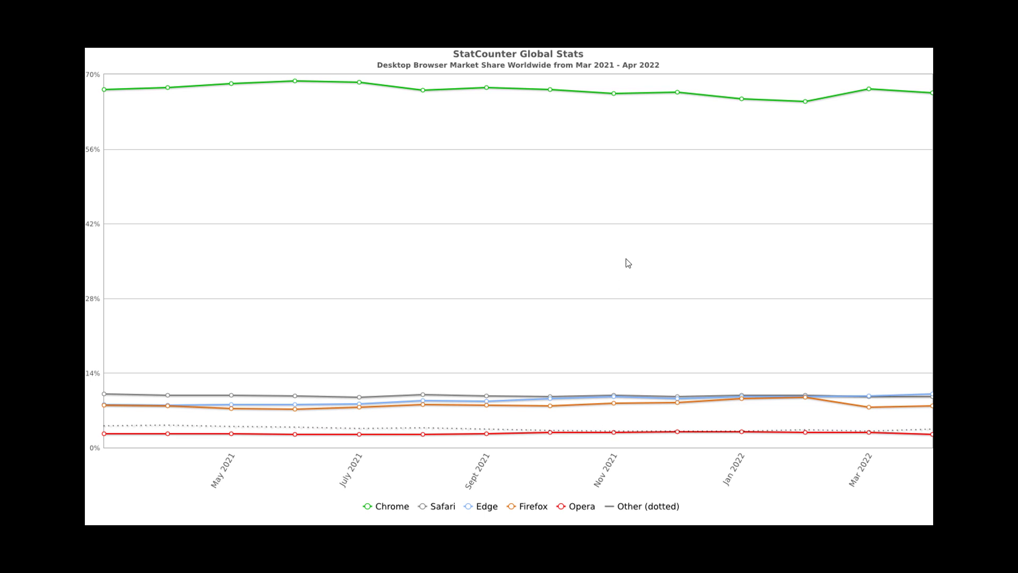
key("Escape")
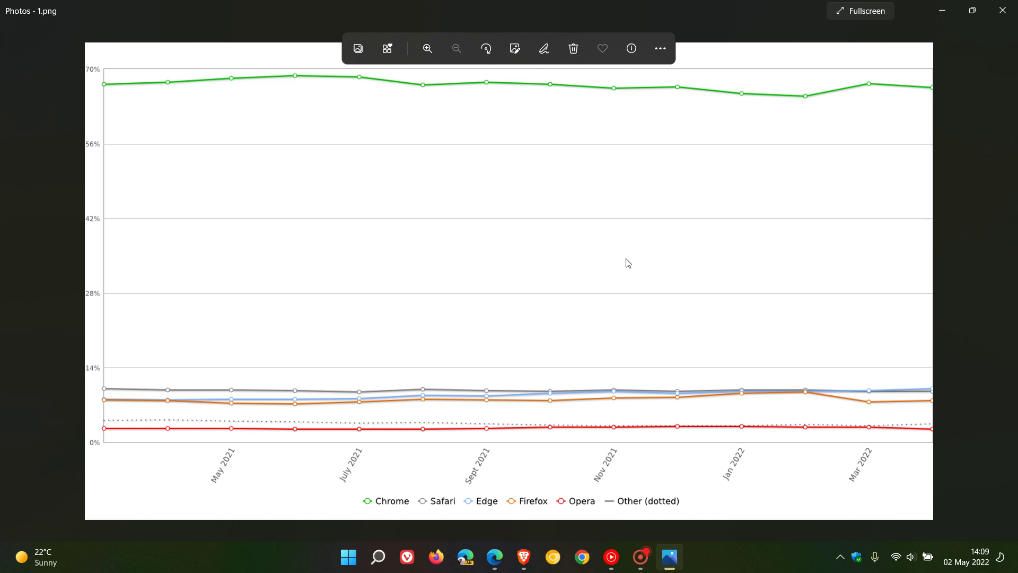
- Minimize Photos to reveal the April 2022 StatCounter page (Chrome 66.64%, Edge 10.07%)
left_click(942, 11)
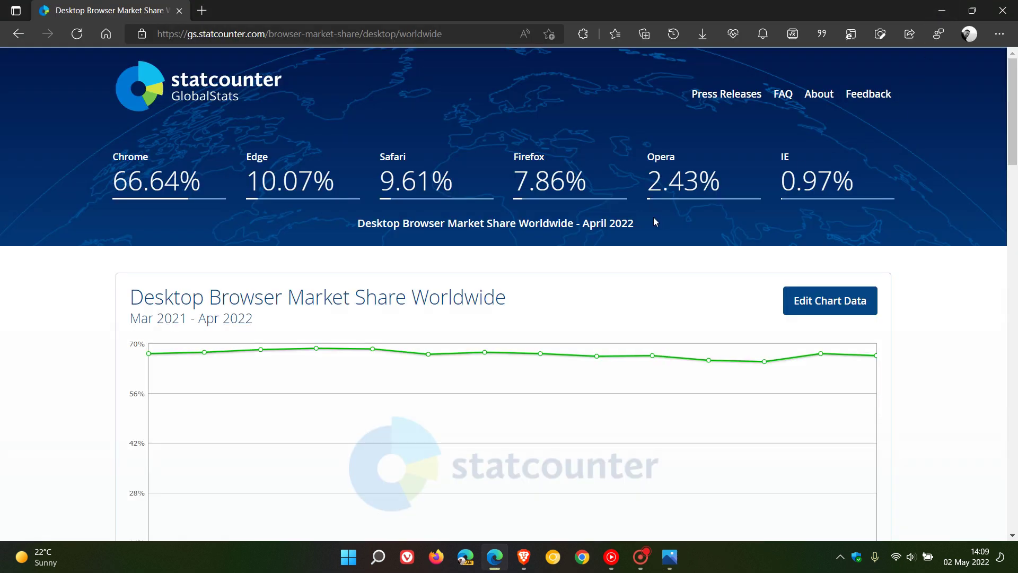